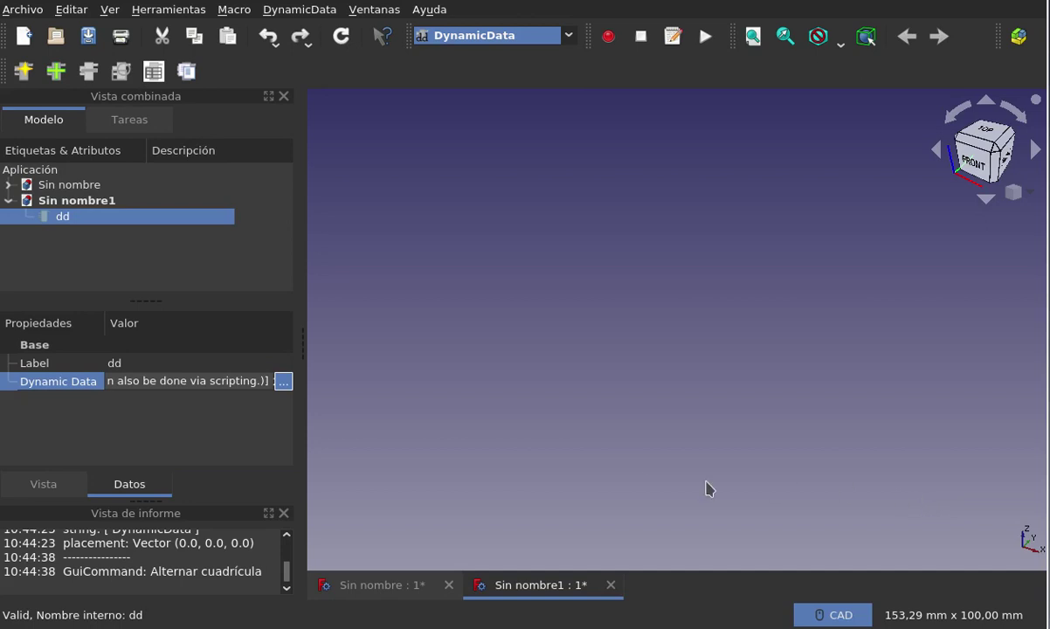
# Inspect the dd object's label and its Dynamic Data description value
pyautogui.click(145, 365)
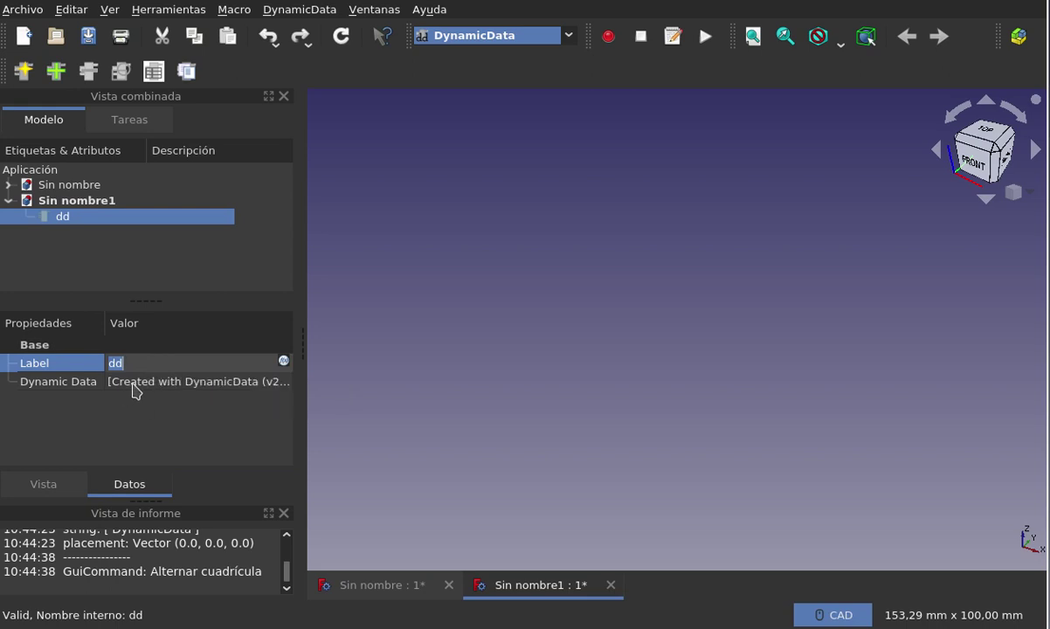
pyautogui.click(133, 382)
pyautogui.click(133, 382)
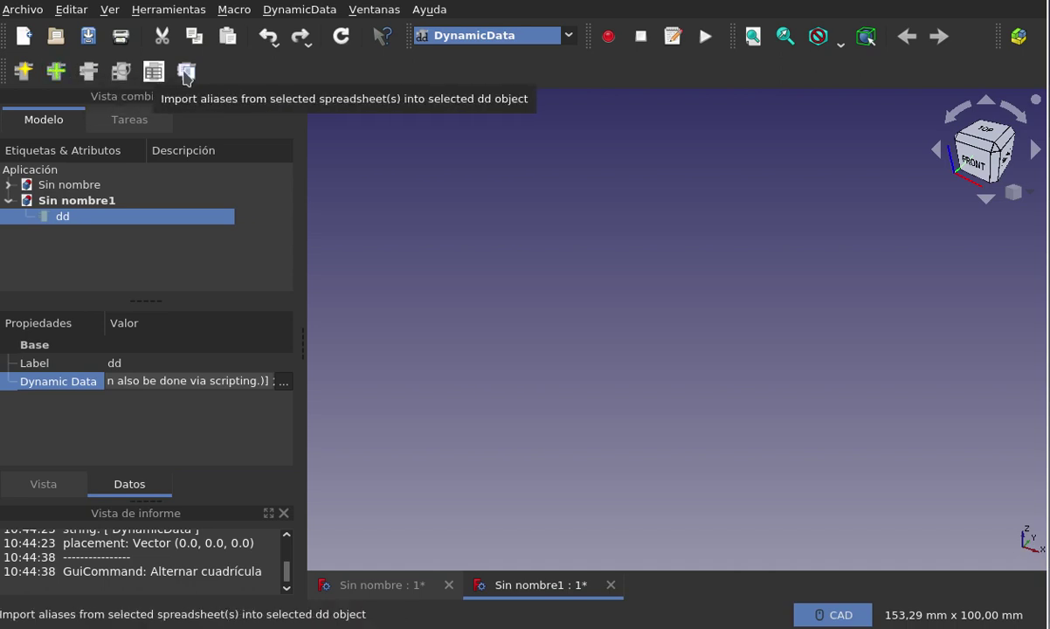
# Start a new custom property on dd, keeping Float as its type
pyautogui.click(54, 74)
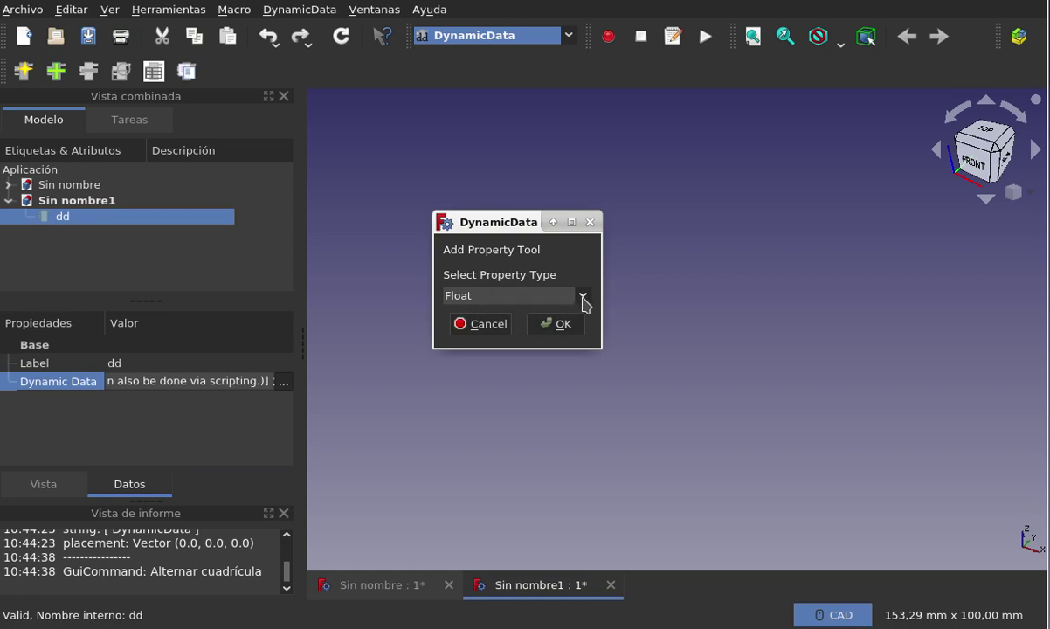
pyautogui.click(584, 300)
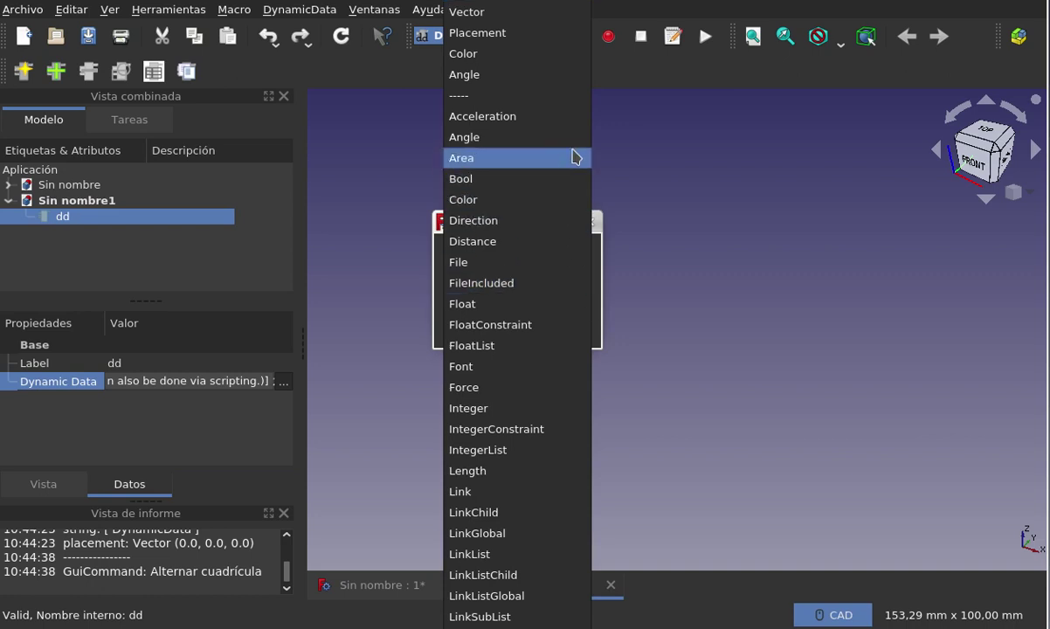
pyautogui.scroll(-3, 579, 559)
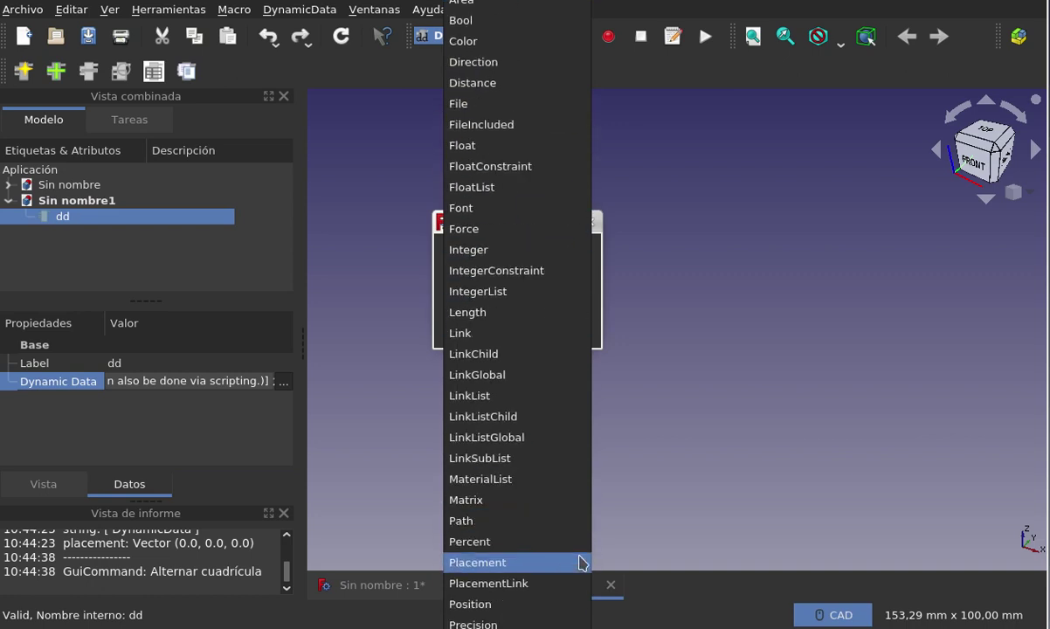
pyautogui.scroll(4, 580, 562)
pyautogui.click(706, 374)
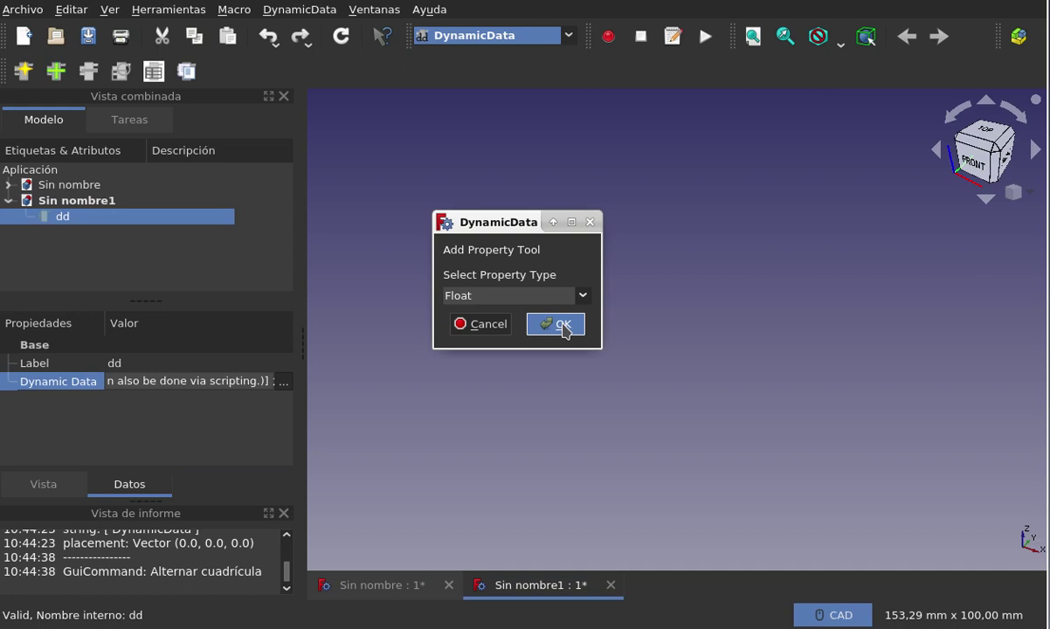
pyautogui.click(564, 324)
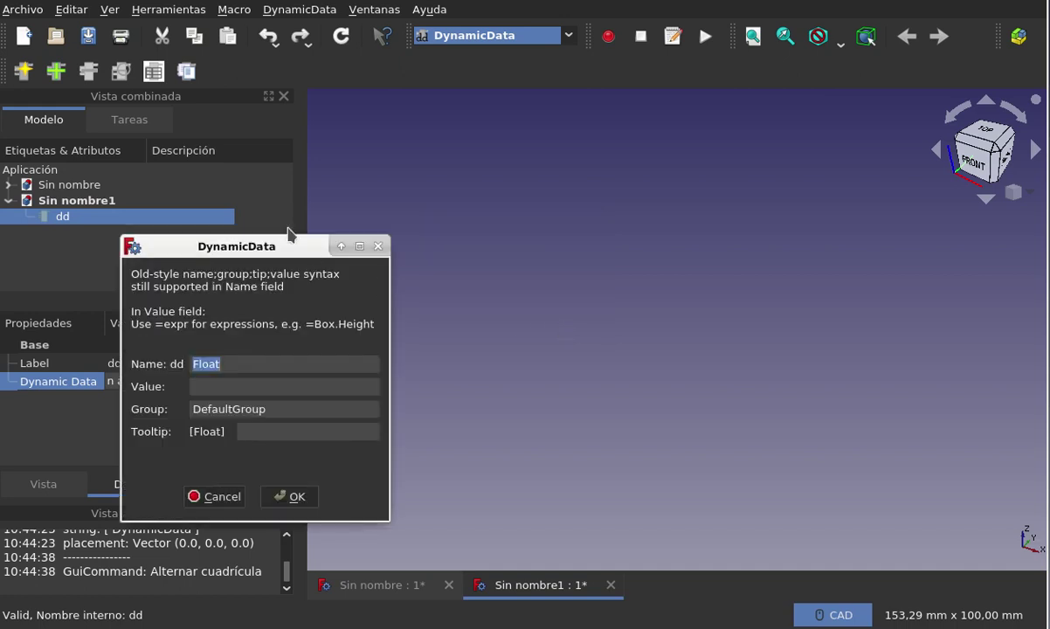
# Name the new Float property ancho and enter 100 as its value
pyautogui.moveTo(268, 244)
pyautogui.mouseDown()
pyautogui.moveTo(579, 207)
pyautogui.moveTo(550, 182)
pyautogui.mouseUp()
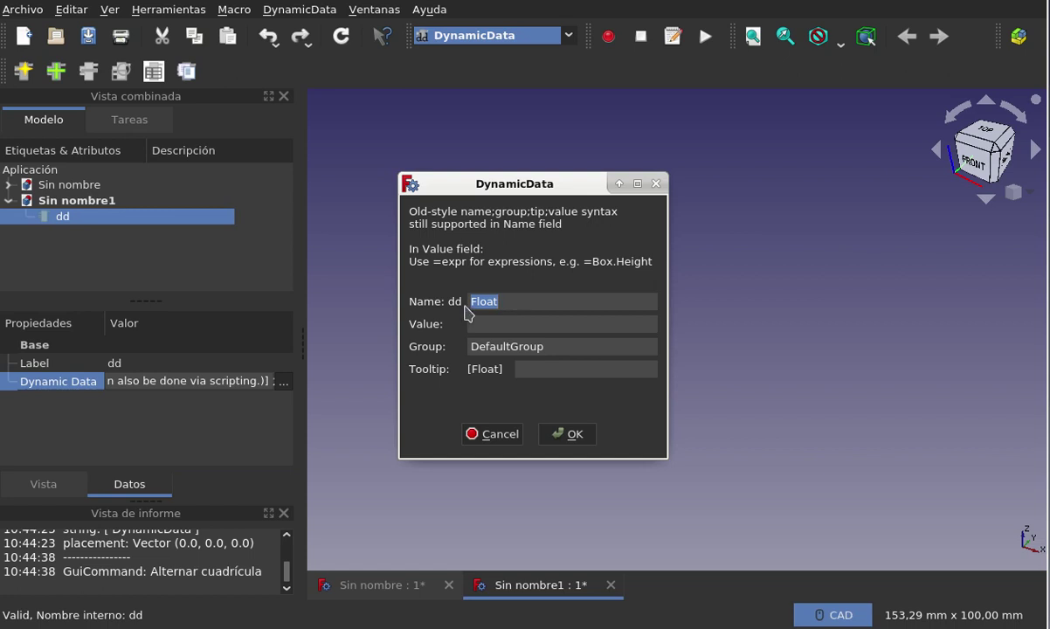
pyautogui.write('anc')
pyautogui.write('ho')
pyautogui.click(569, 322)
pyautogui.write('100')
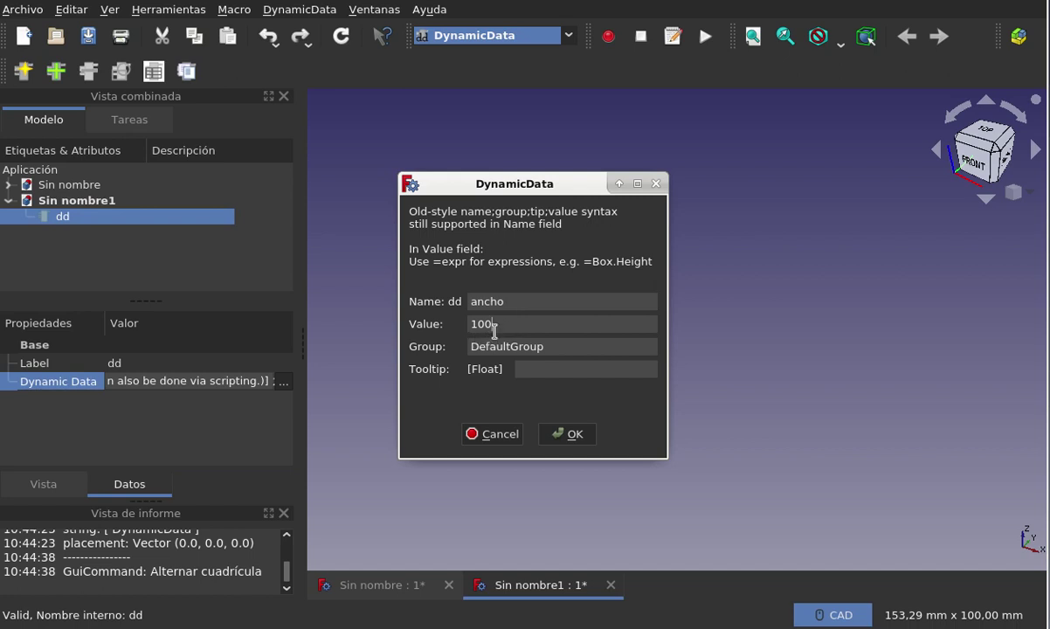
pyautogui.click(505, 326)
# Replace DefaultGroup with the group name parametrosFijos
pyautogui.doubleClick(561, 346)
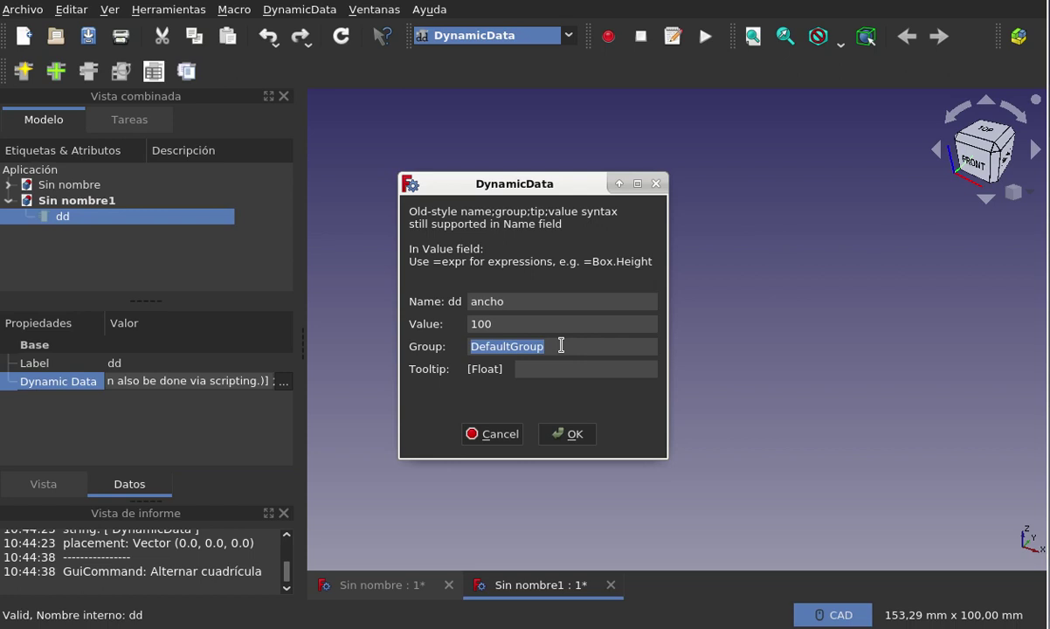
pyautogui.write('para')
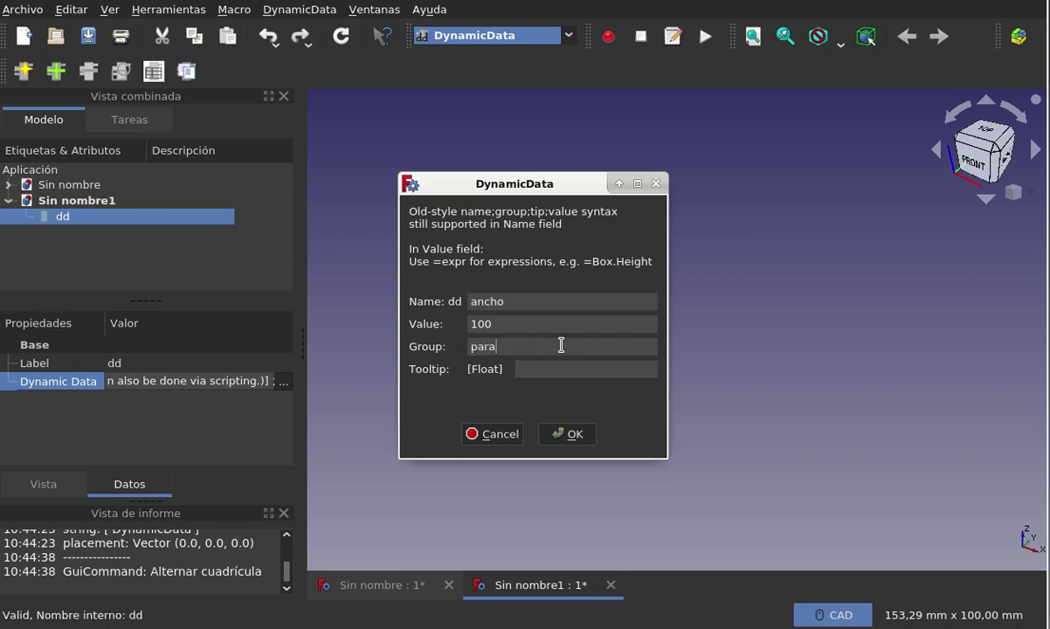
pyautogui.write('metris')
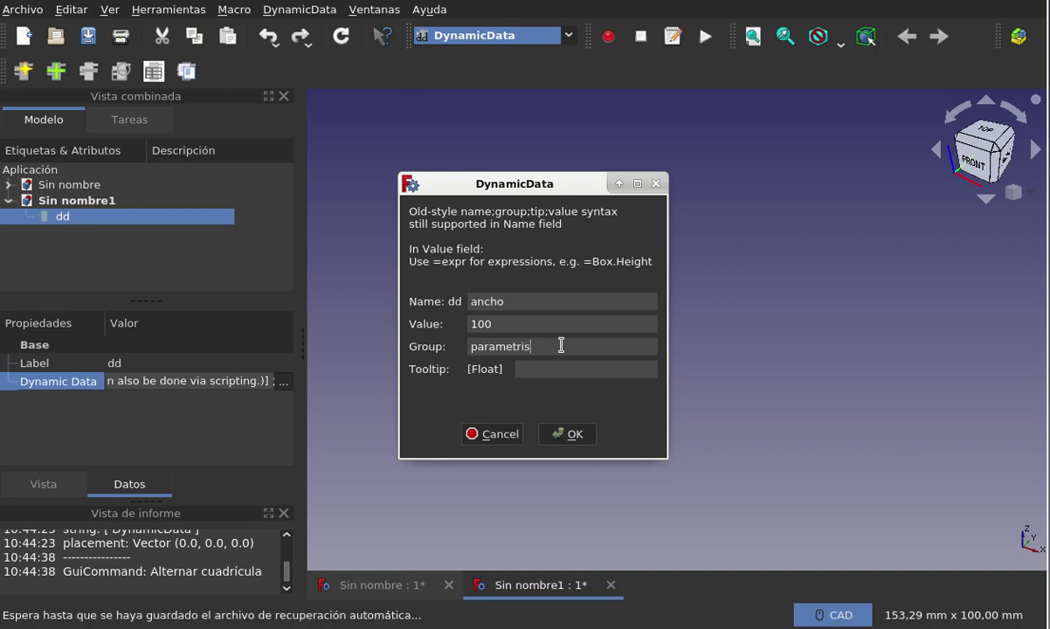
pyautogui.press('BackSpace')
pyautogui.press('BackSpace')
pyautogui.write('os')
pyautogui.write('Fij')
pyautogui.write('os')
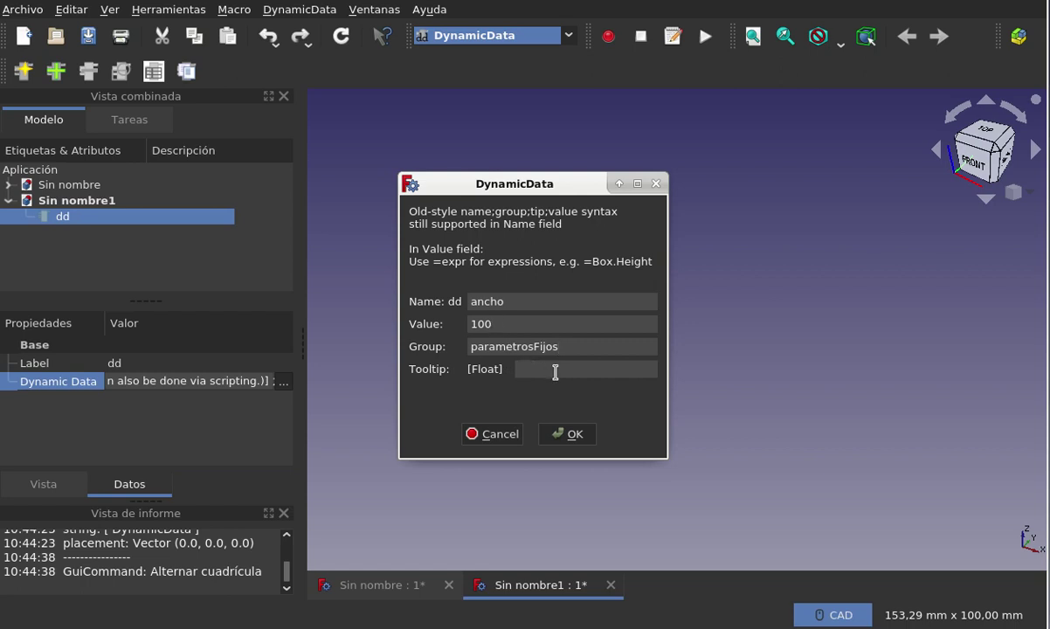
# Enter the tooltip 'Ancho de un paralelepípedo.' for the property
pyautogui.write('Esto')
pyautogui.press('BackSpace')
pyautogui.press('BackSpace')
pyautogui.press('BackSpace')
pyautogui.press('BackSpace')
pyautogui.press('BackSpace')
pyautogui.write('A')
pyautogui.write('ncho de ')
pyautogui.write('una')
pyautogui.press('BackSpace')
pyautogui.write('paral')
pyautogui.write('elep')
pyautogui.write('ípedo')
pyautogui.write('.')
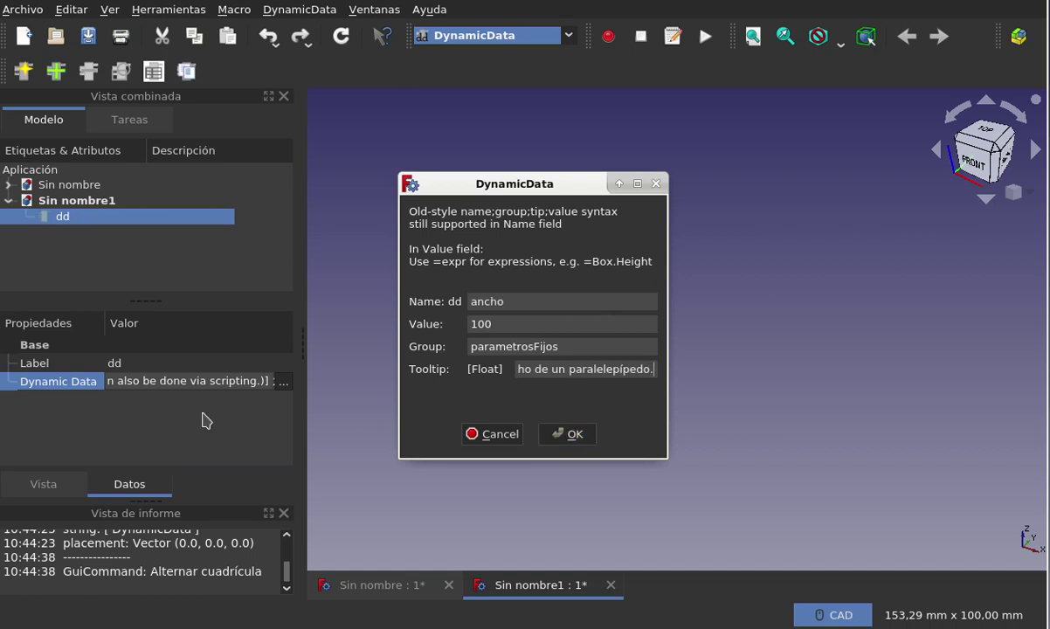
# Create ancho and check dd shows it as 100,00 under parametros Fijos
pyautogui.click(566, 434)
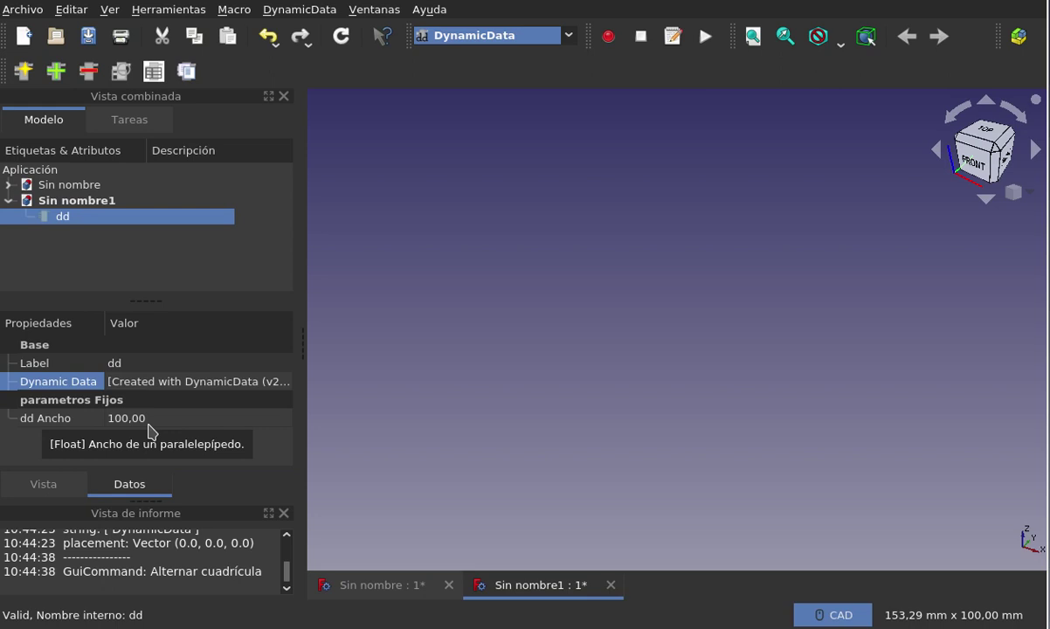
pyautogui.click(465, 357)
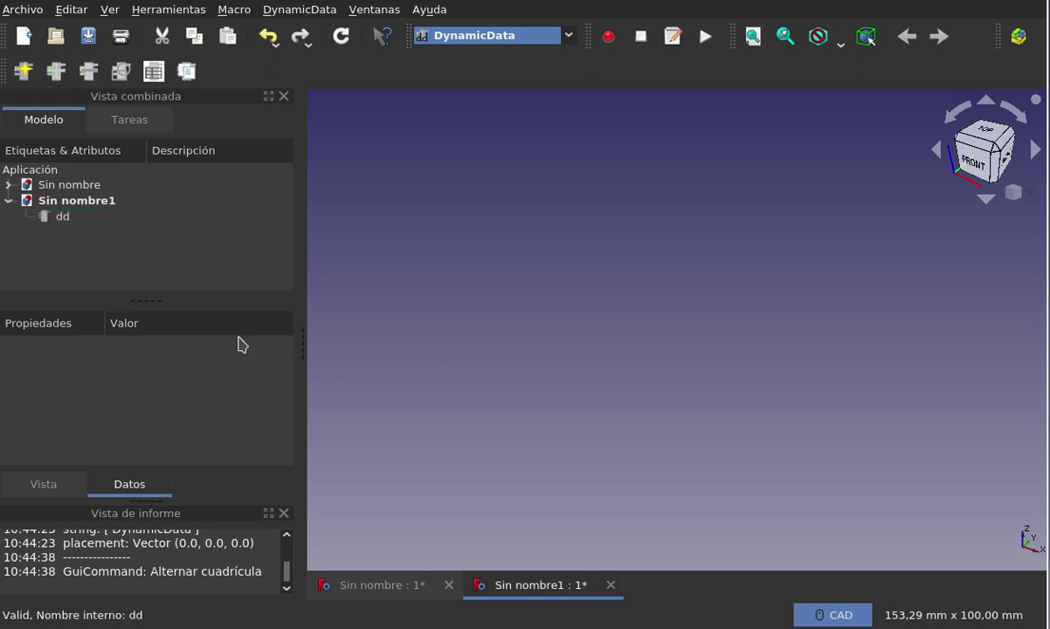
pyautogui.click(68, 214)
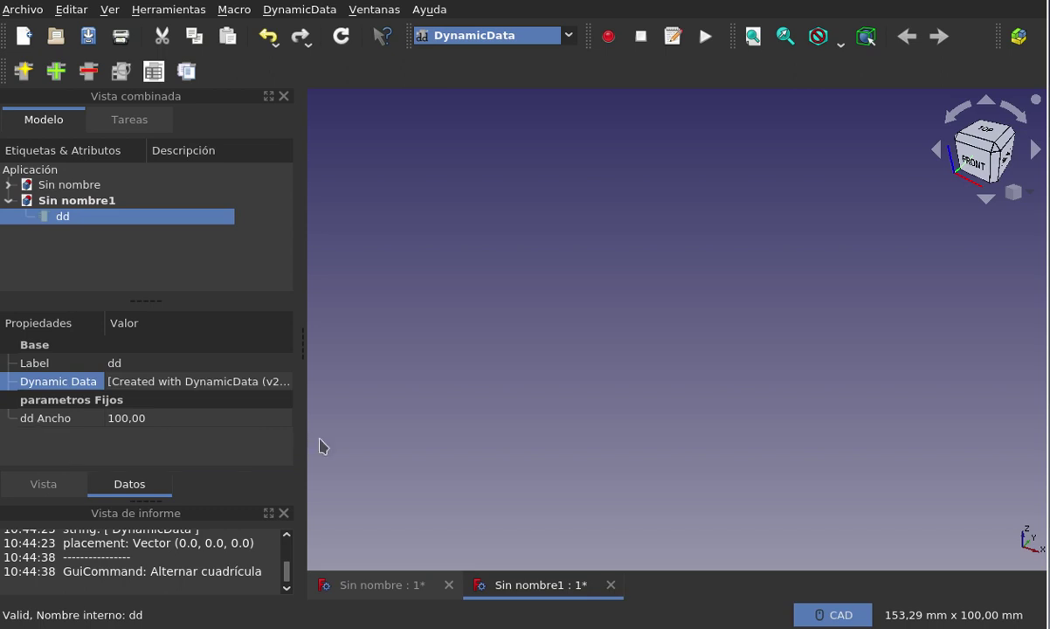
pyautogui.click(409, 453)
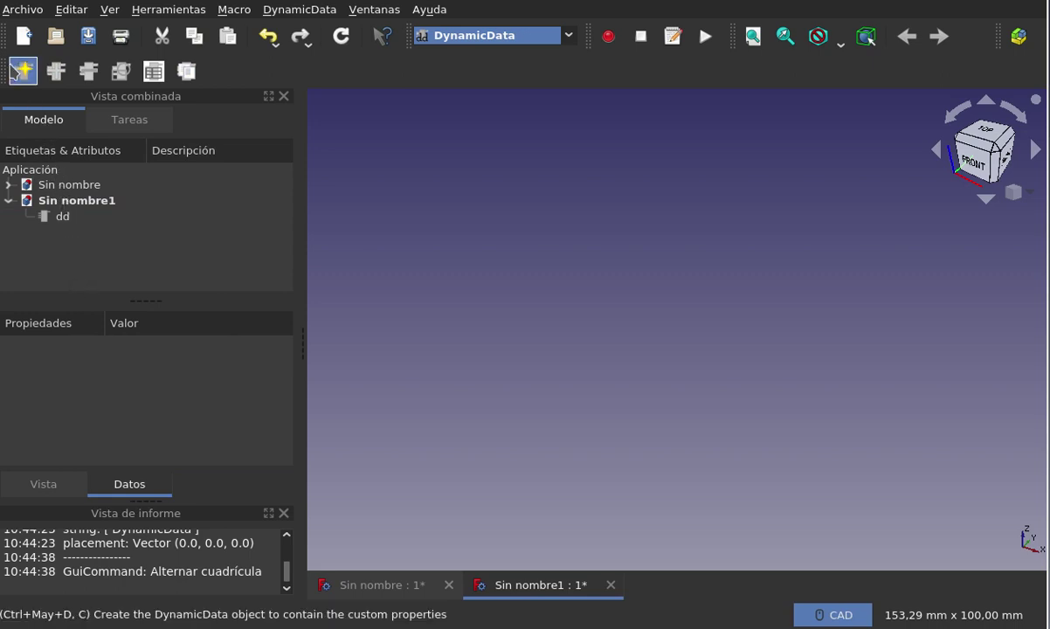
# Add another Float property to dd and name it largo
pyautogui.click(70, 221)
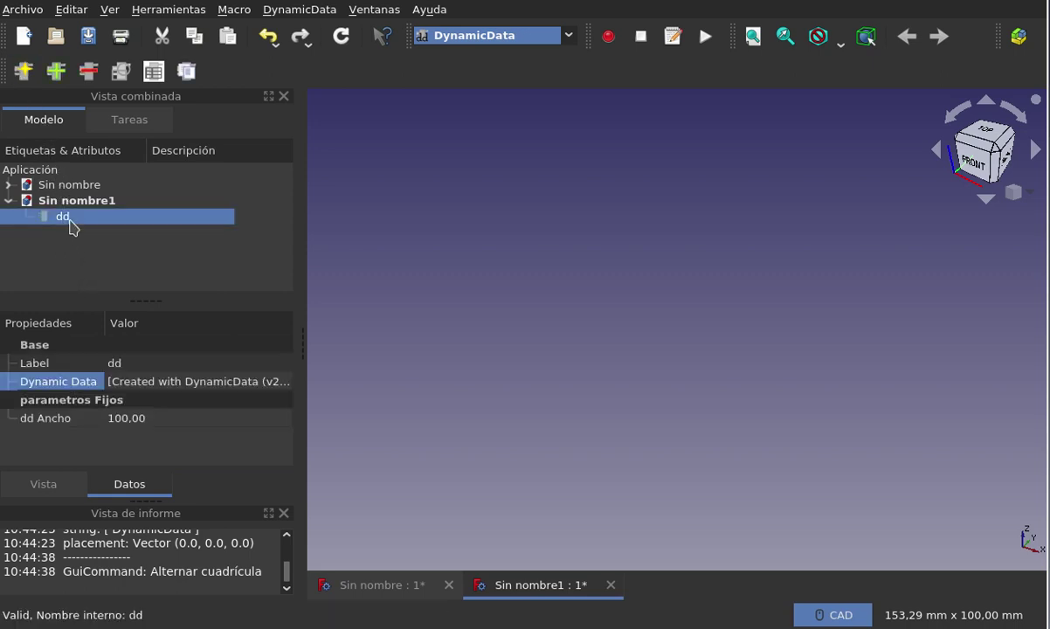
pyautogui.click(56, 75)
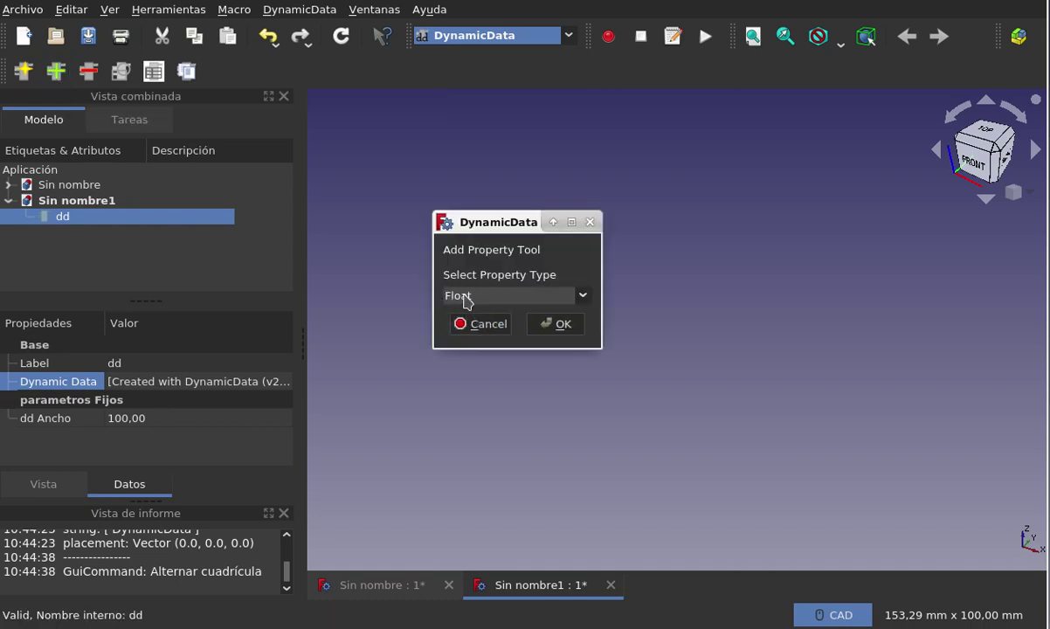
pyautogui.click(550, 325)
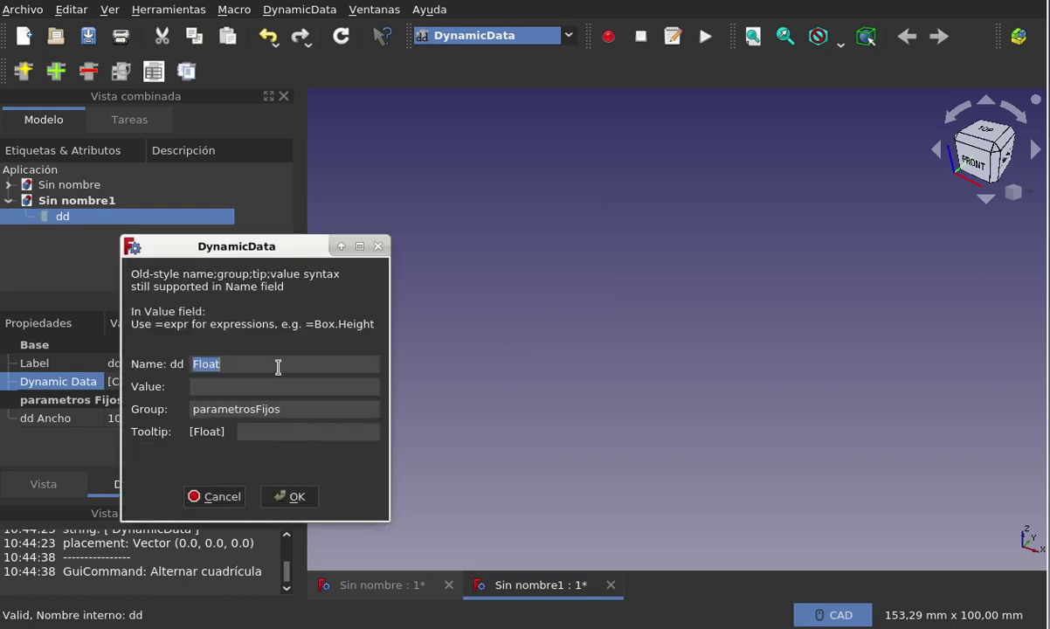
pyautogui.write('largo')
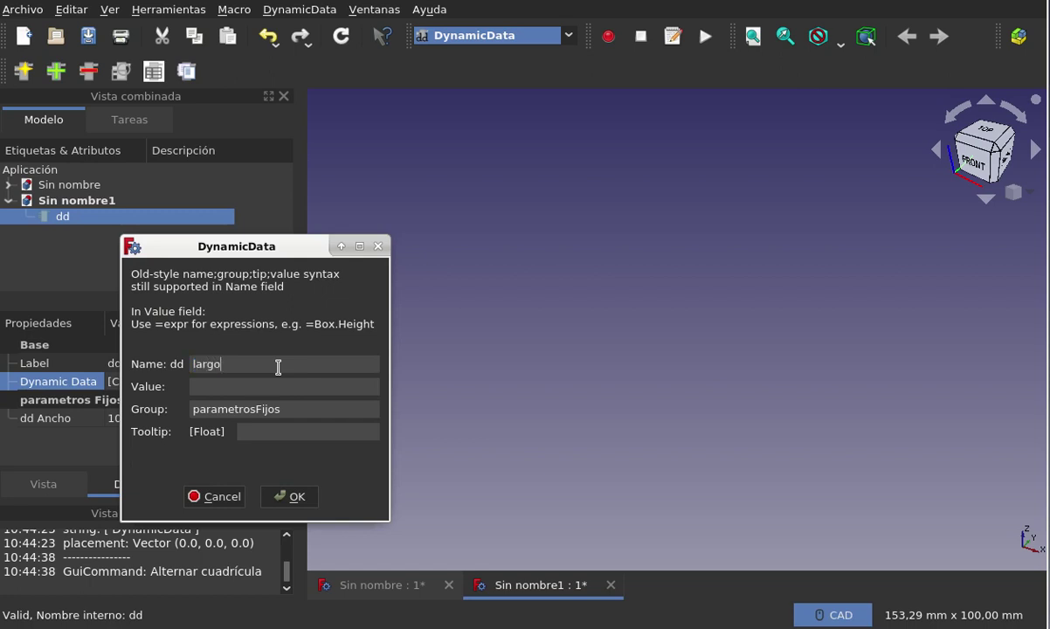